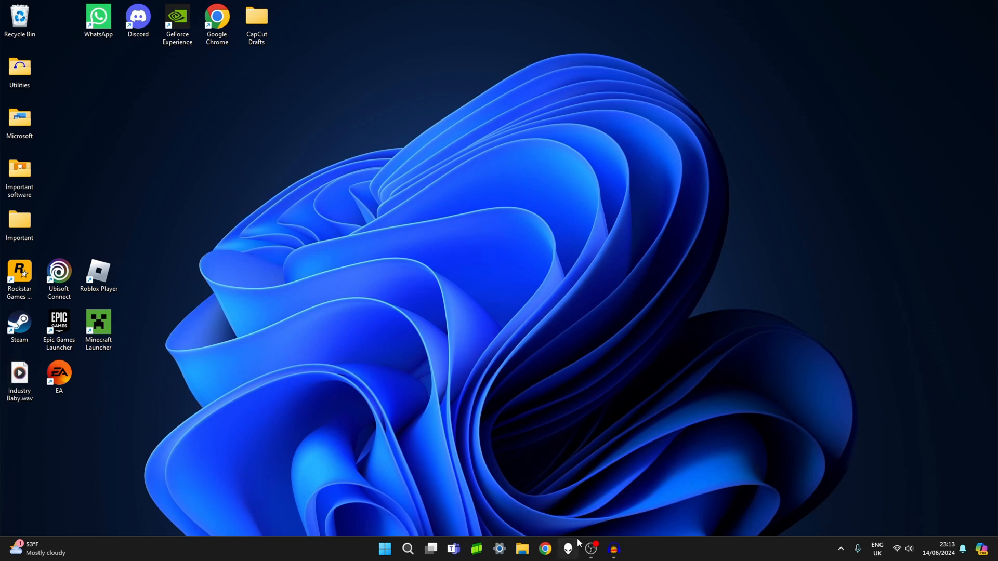
Switch to Audacity, import Industry Baby.wav from the desktop into the empty project, and maximise the project window.
{"action": "left_click", "coordinate": [614, 549]}
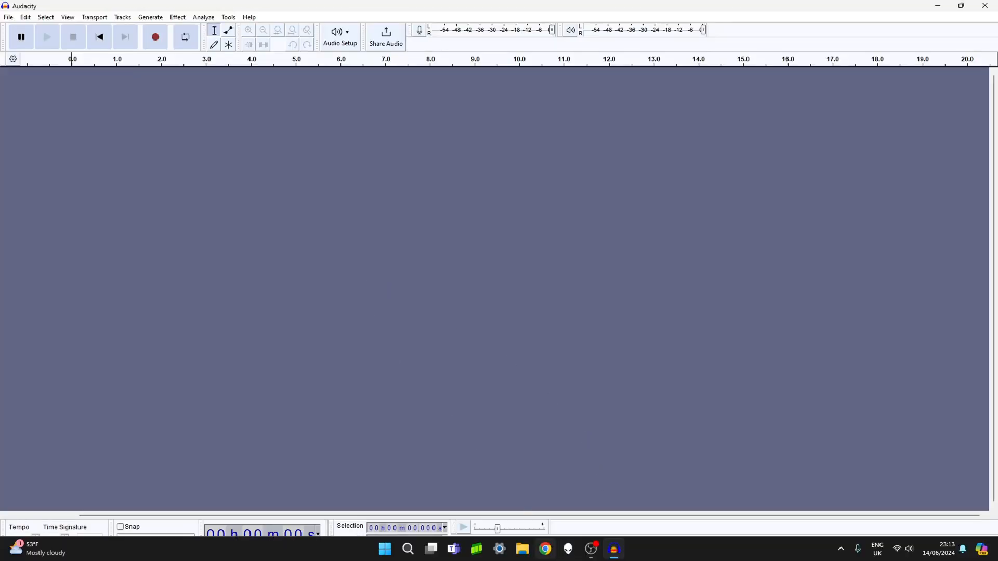
{"action": "left_click_drag", "start_coordinate": [697, 9], "coordinate": [573, 112]}
{"action": "left_click_drag", "start_coordinate": [19, 379], "coordinate": [398, 271]}
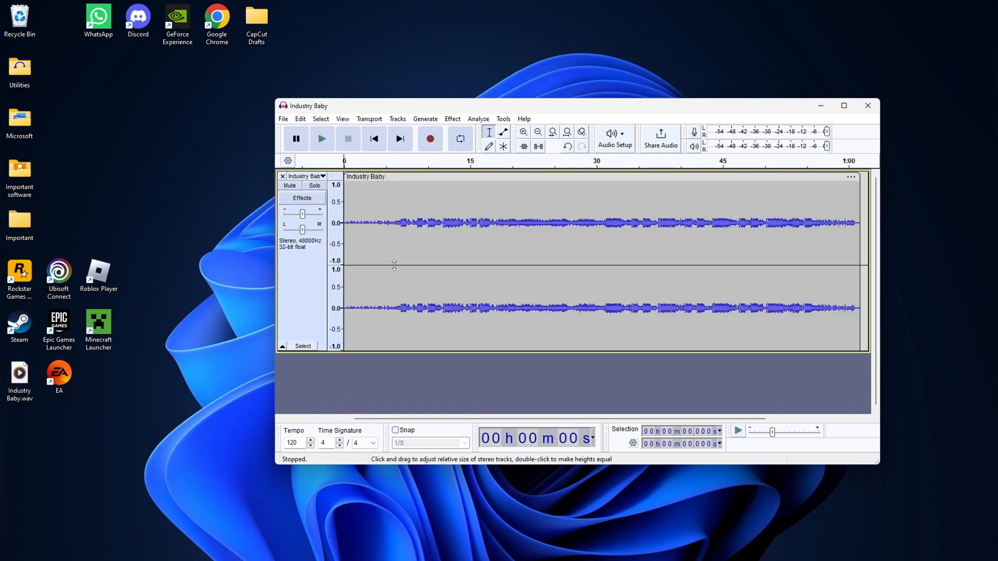
{"action": "left_click", "coordinate": [845, 106]}
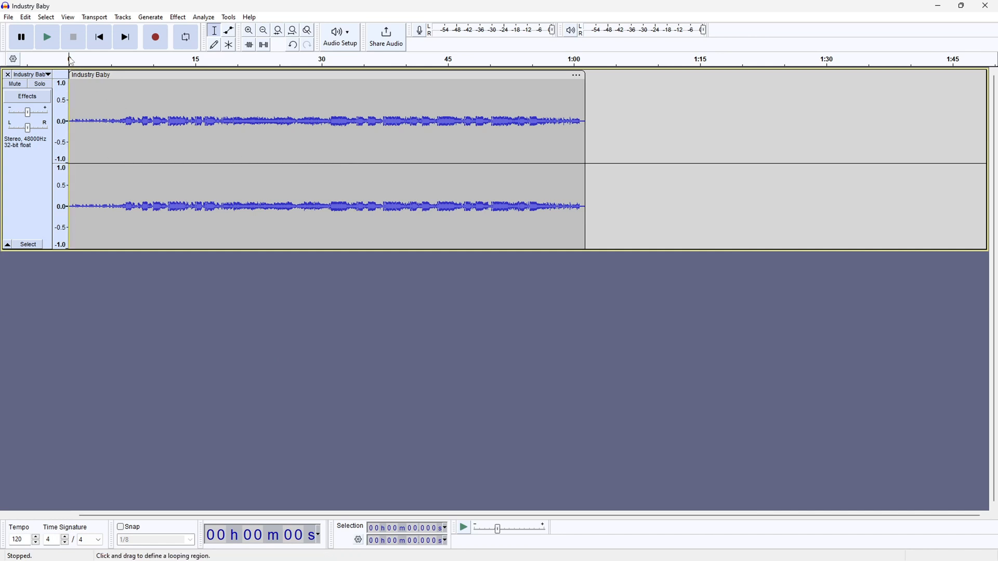
Place the cursor at several points in the clip, play from about 22 seconds, and pause playback.
{"action": "left_click", "coordinate": [129, 92]}
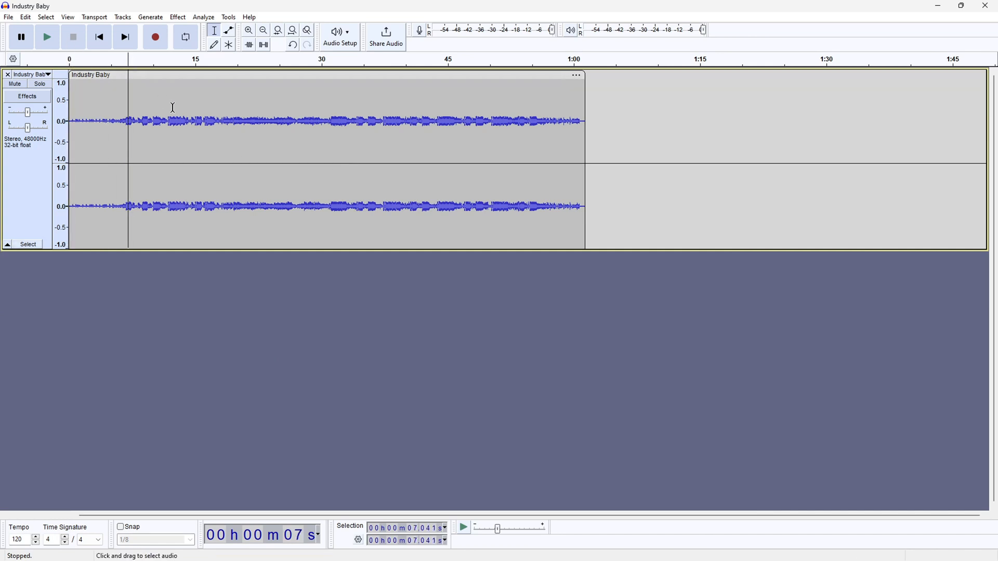
{"action": "left_click", "coordinate": [92, 99]}
{"action": "left_click", "coordinate": [174, 97]}
{"action": "left_click", "coordinate": [252, 97]}
{"action": "left_click", "coordinate": [48, 39]}
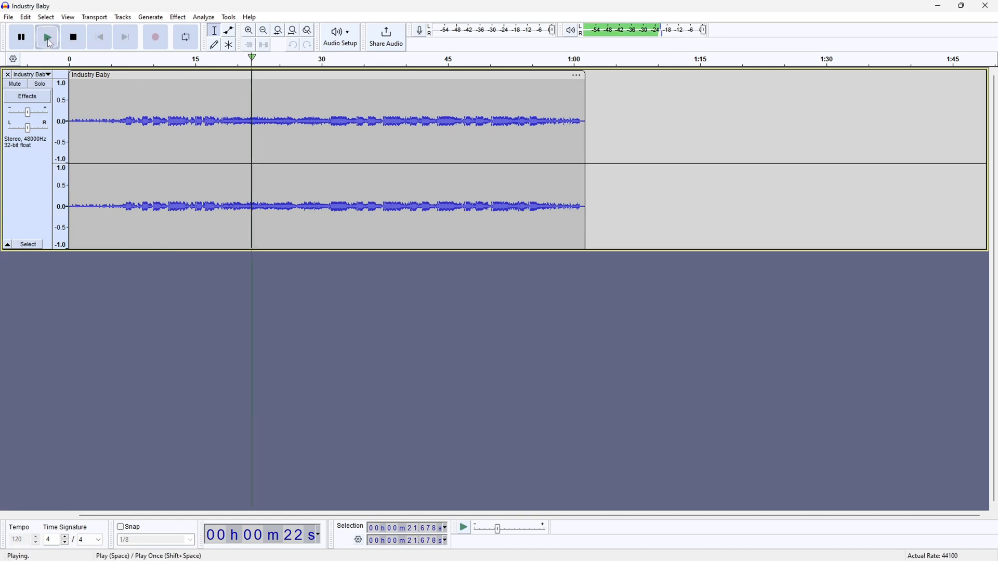
{"action": "left_click", "coordinate": [19, 38]}
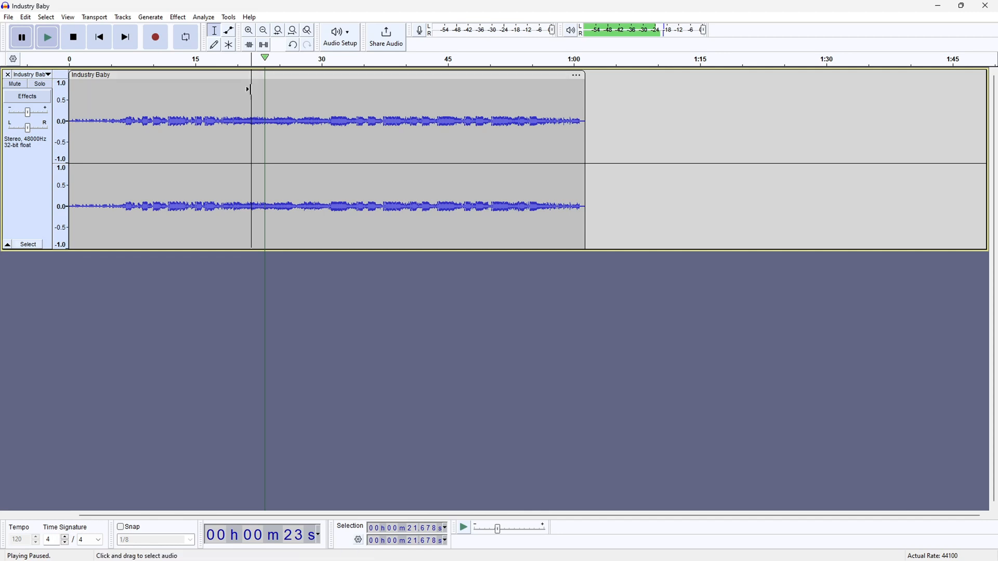
Try deleting the audio between about 7 and 22 seconds in two passes, and undo the deletions.
{"action": "mouse_move", "coordinate": [252, 94]}
{"action": "left_mouse_down"}
{"action": "mouse_move", "coordinate": [234, 94]}
{"action": "mouse_move", "coordinate": [247, 94]}
{"action": "left_mouse_up"}
{"action": "key", "text": "Delete"}
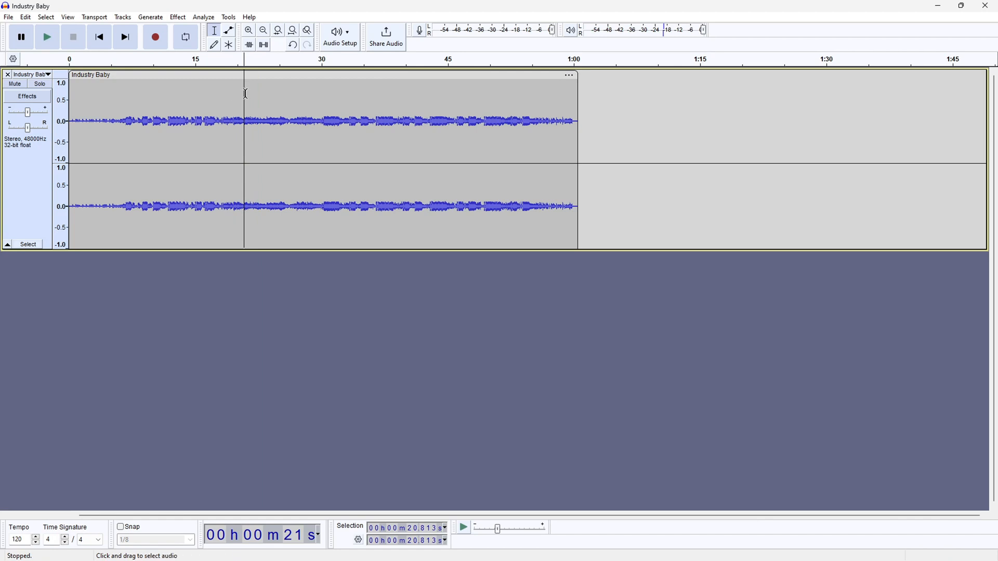
{"action": "left_click_drag", "start_coordinate": [242, 93], "coordinate": [124, 101]}
{"action": "key", "text": "Delete"}
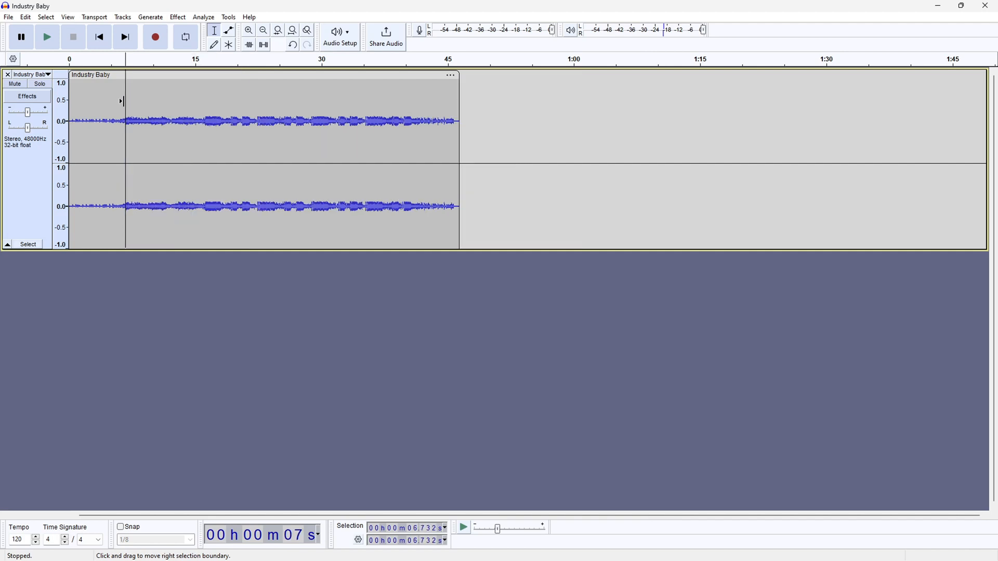
{"action": "key", "text": "ctrl+z"}
Try selecting a short stretch at about 2 to 3.5 seconds, and move the cursor between the track's start and end.
{"action": "left_click", "coordinate": [245, 143]}
{"action": "left_click", "coordinate": [276, 141]}
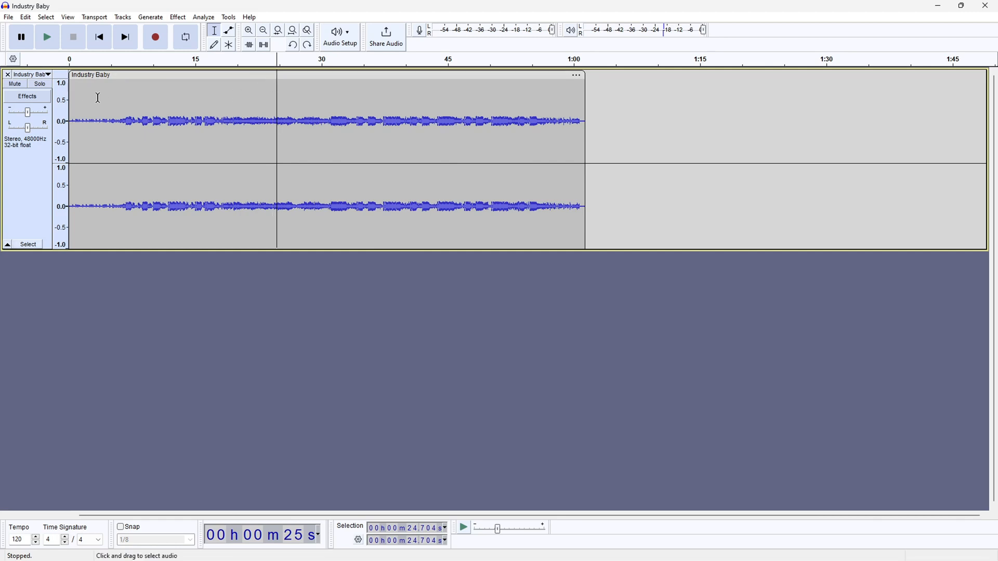
{"action": "mouse_move", "coordinate": [98, 99]}
{"action": "left_mouse_down"}
{"action": "mouse_move", "coordinate": [66, 98]}
{"action": "mouse_move", "coordinate": [91, 100]}
{"action": "left_mouse_up"}
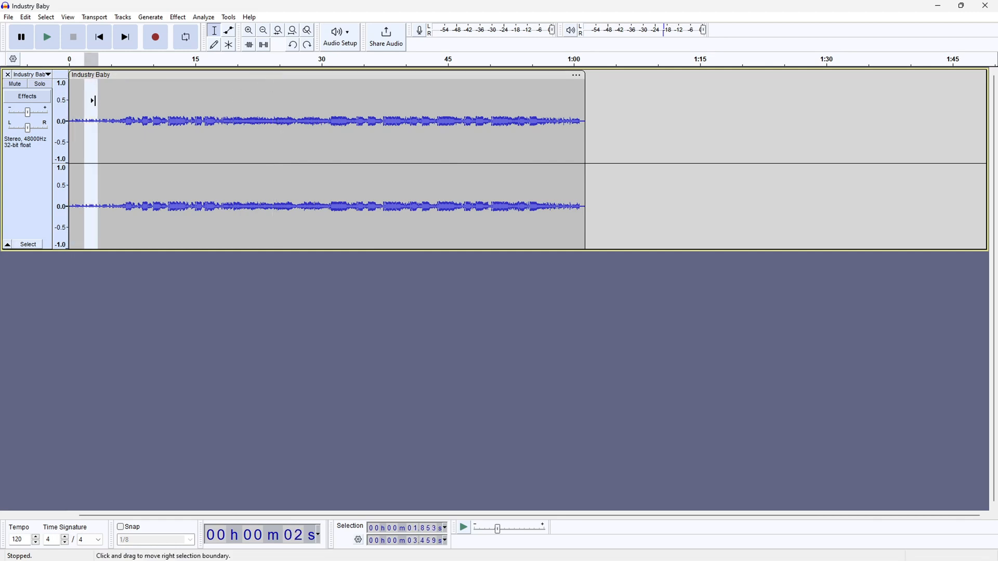
{"action": "left_click", "coordinate": [127, 95]}
{"action": "left_click", "coordinate": [100, 37]}
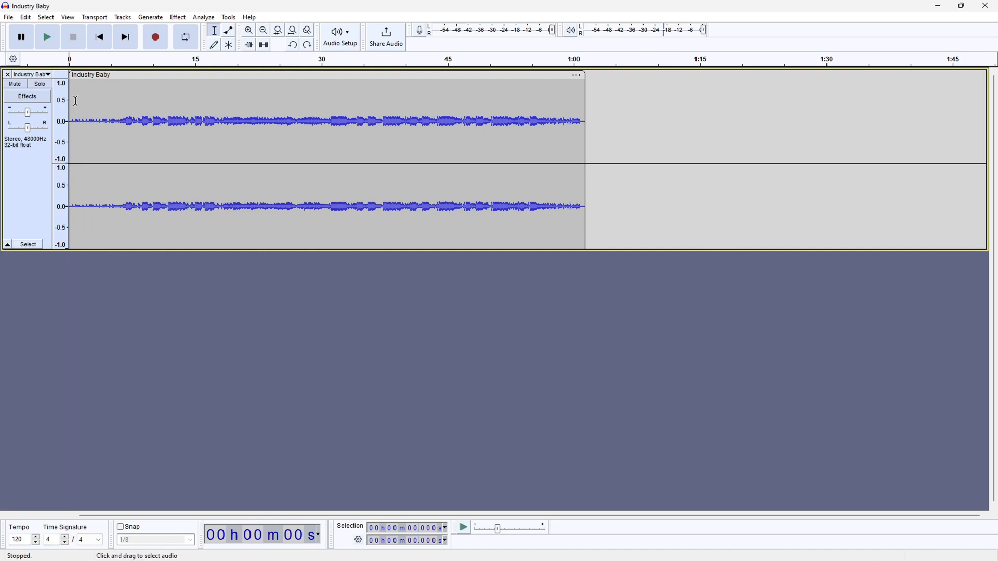
{"action": "left_click", "coordinate": [125, 38]}
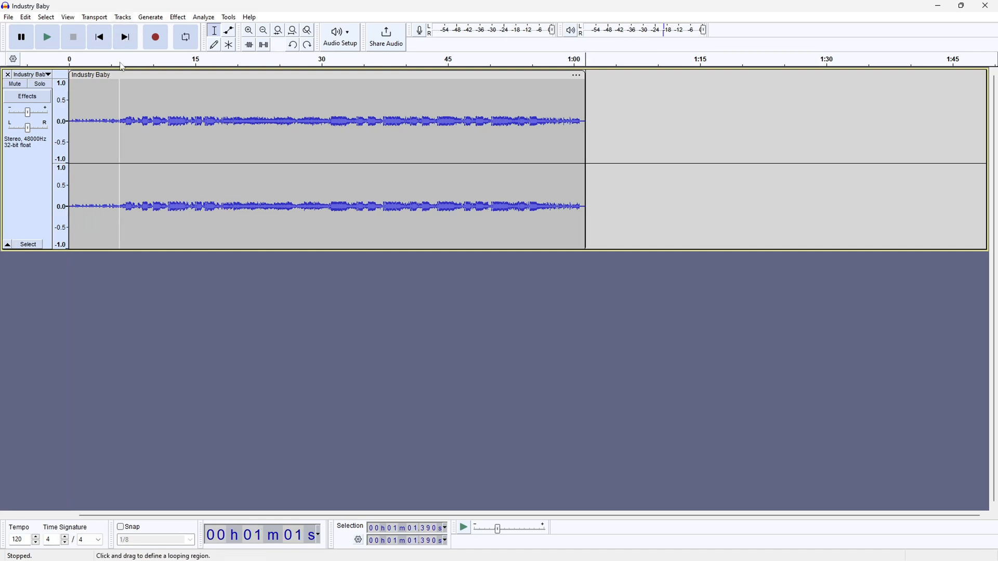
{"action": "left_click", "coordinate": [100, 39]}
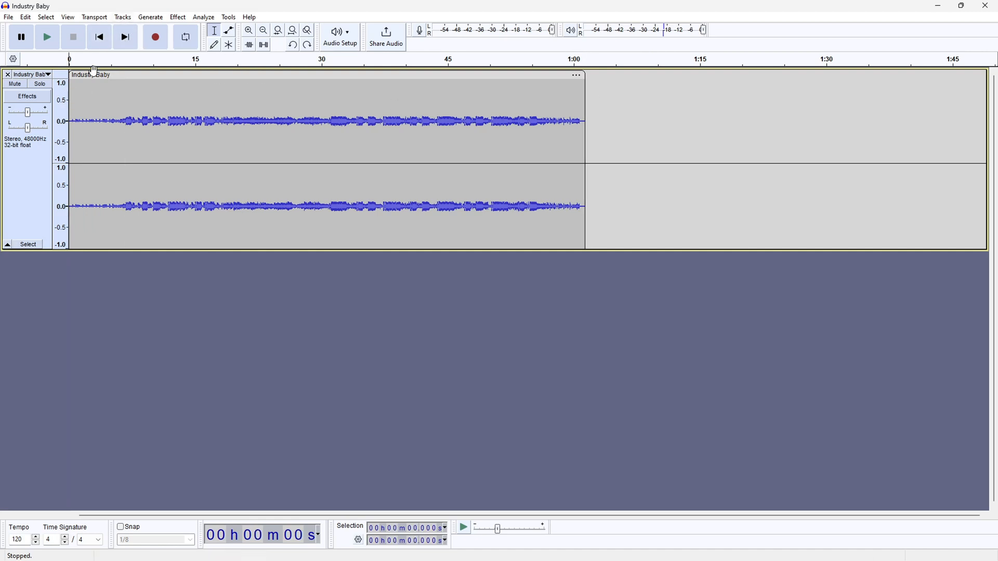
Apply Cubic Curve (odd harmonics) distortion to the whole clip with amount 93, output level 75 and repeat processing 3.
{"action": "double_click", "coordinate": [160, 104]}
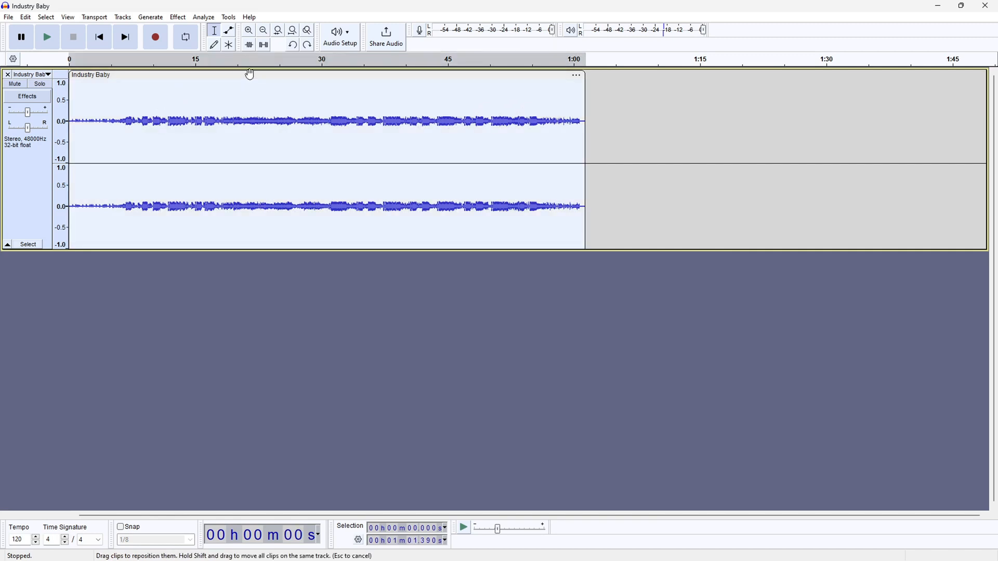
{"action": "left_click", "coordinate": [178, 17]}
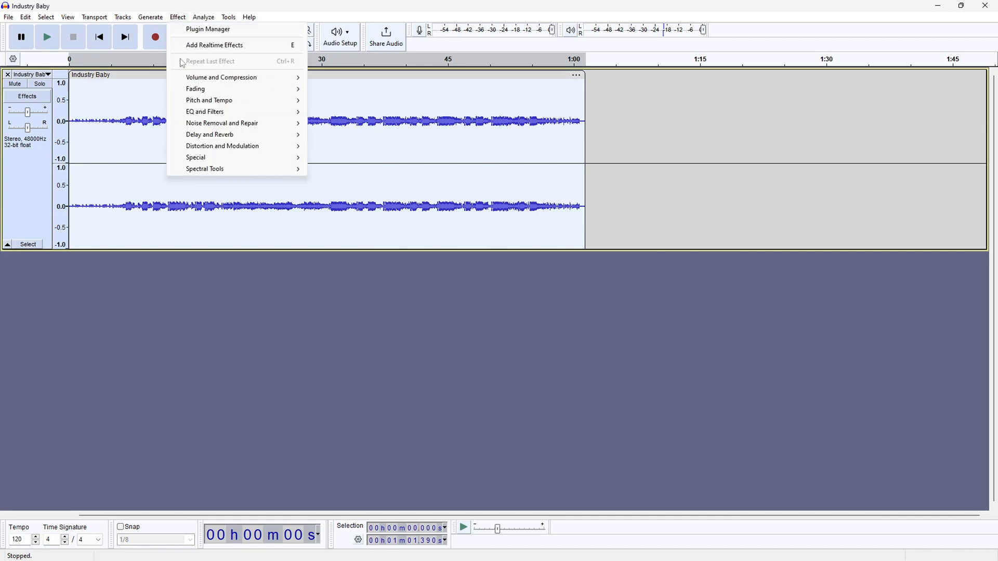
{"action": "mouse_move", "coordinate": [210, 150]}
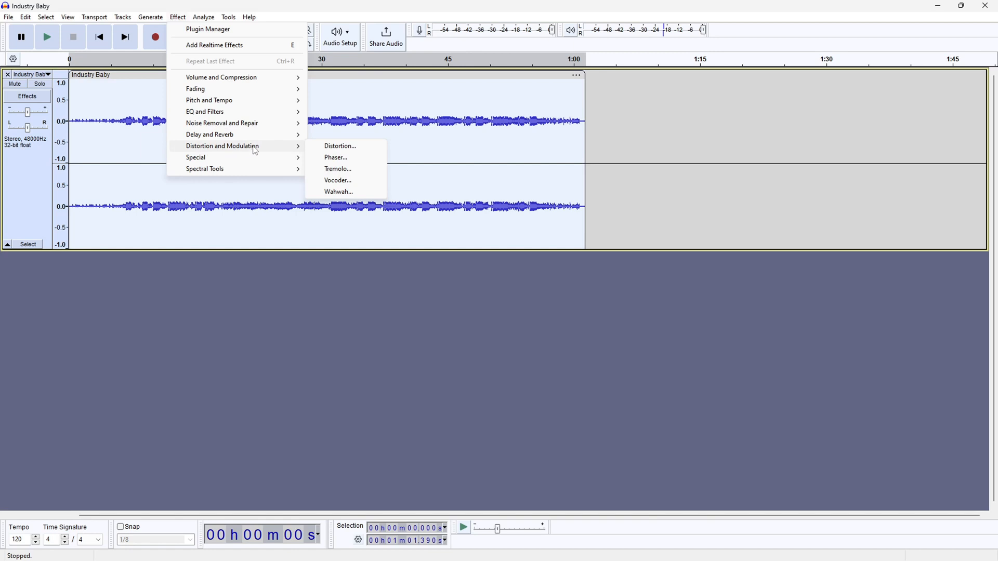
{"action": "left_click", "coordinate": [348, 150]}
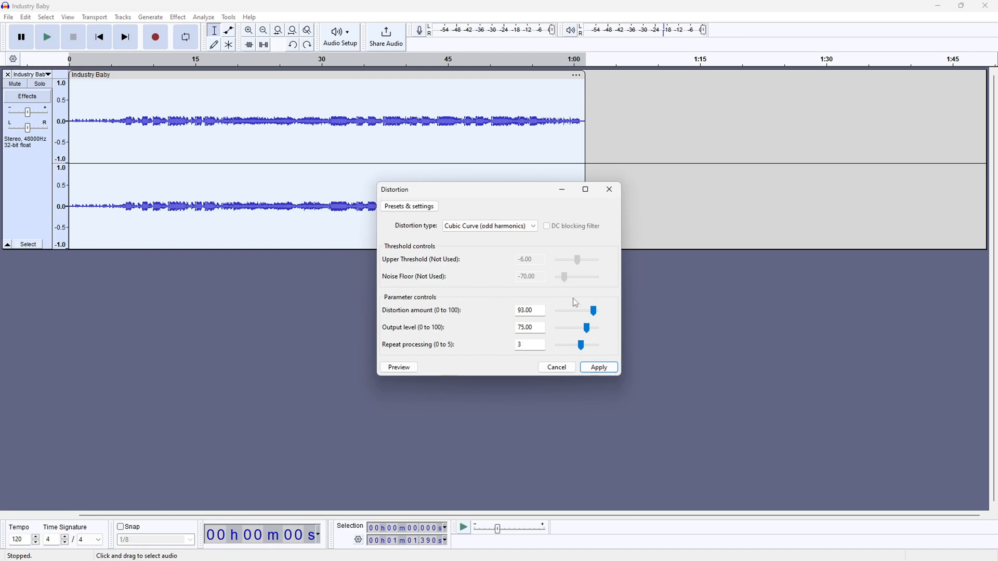
{"action": "left_click", "coordinate": [600, 369]}
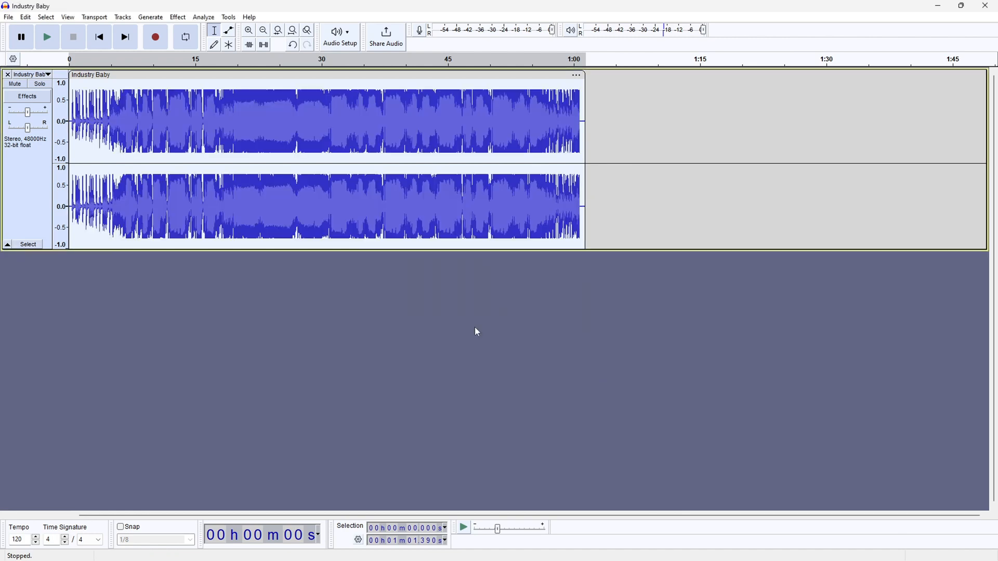
Play the distorted clip from the beginning for about 10 seconds, pause, and return to the start.
{"action": "left_click", "coordinate": [48, 38]}
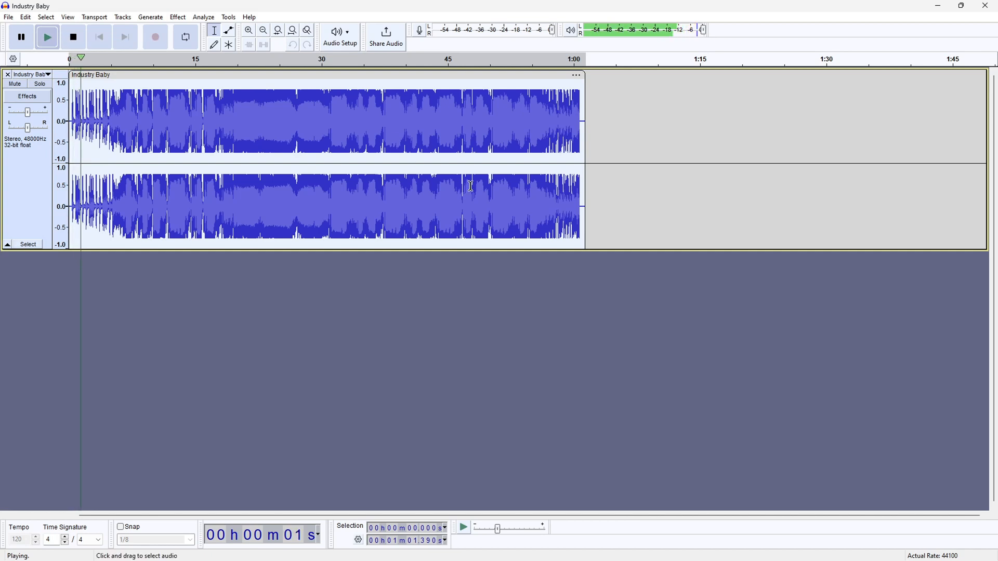
{"action": "left_click", "coordinate": [24, 42]}
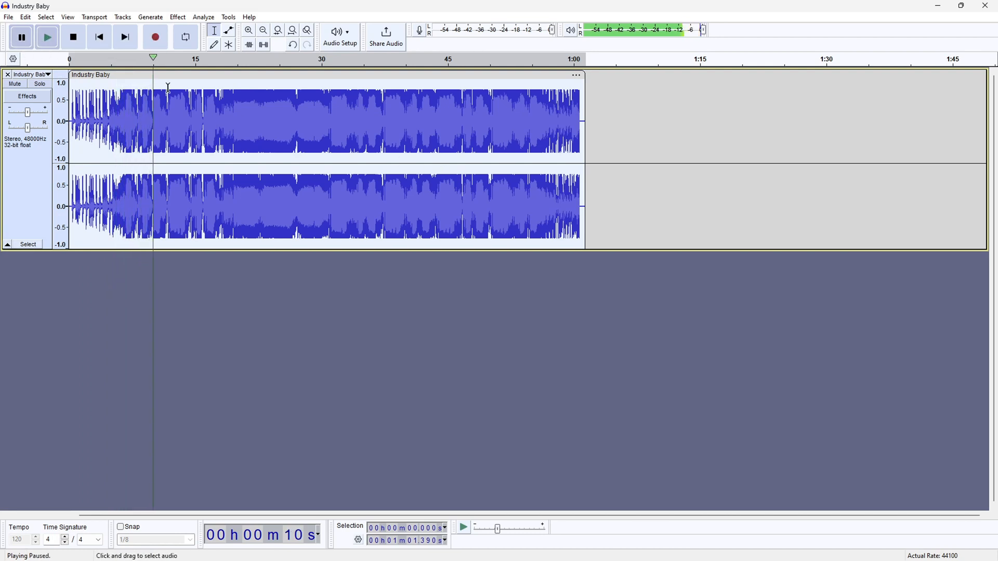
{"action": "left_click", "coordinate": [99, 38]}
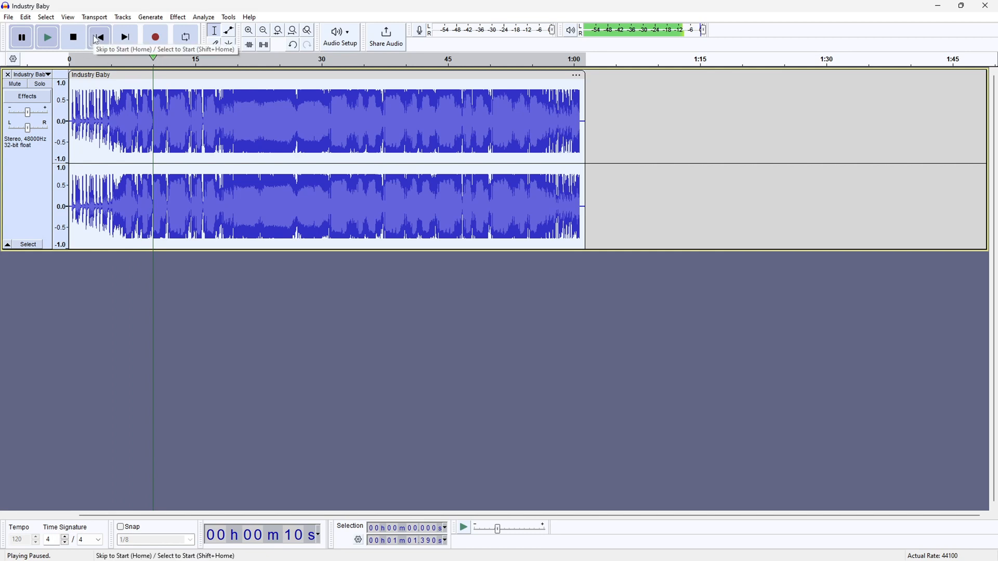
{"action": "left_click", "coordinate": [178, 17]}
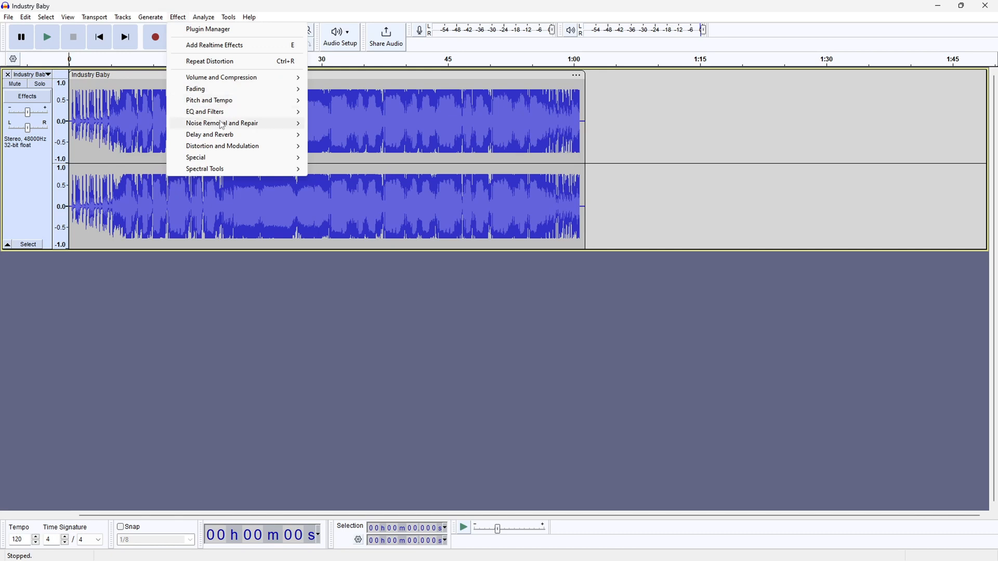
{"action": "mouse_move", "coordinate": [216, 117]}
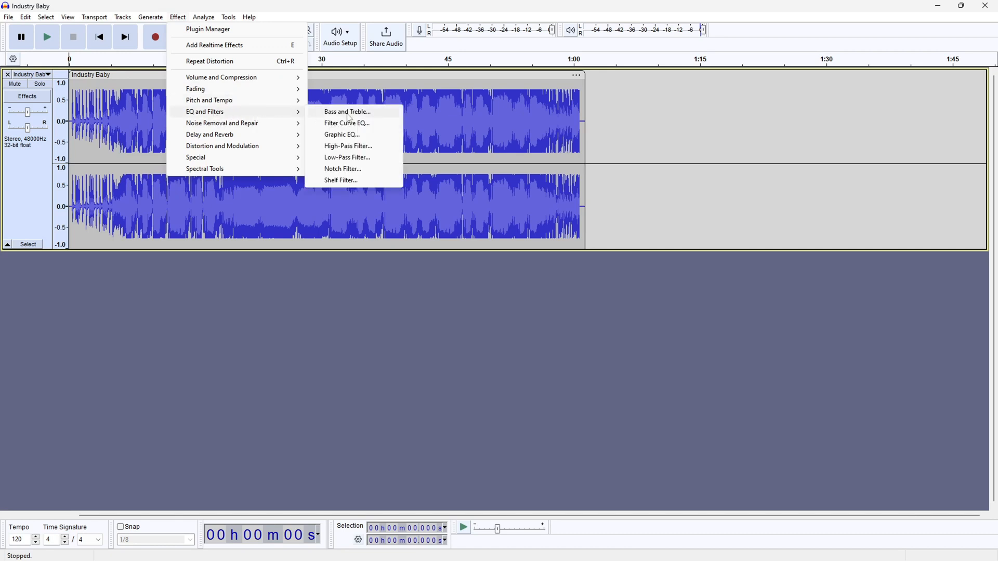
{"action": "left_click", "coordinate": [363, 113]}
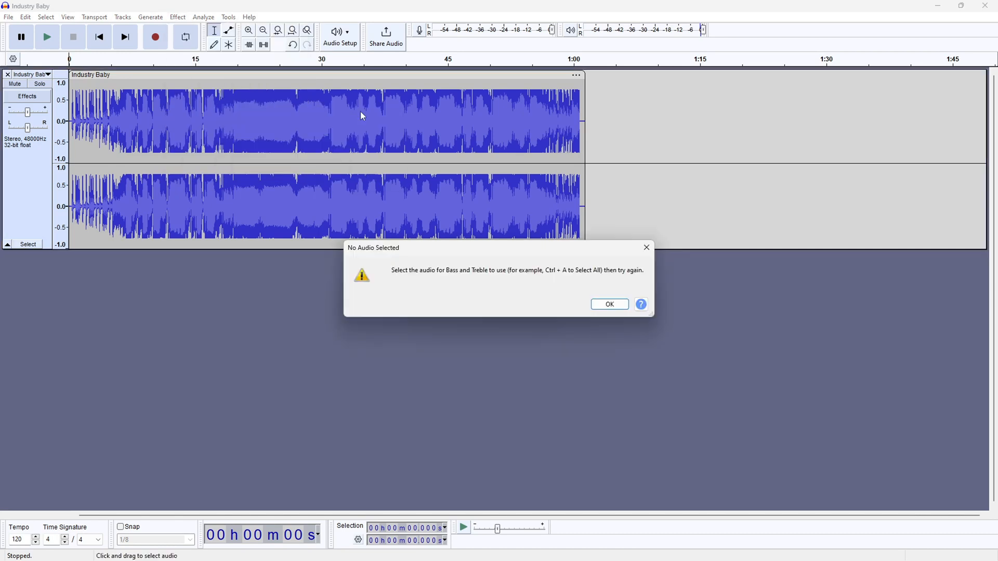
{"action": "left_click", "coordinate": [610, 304]}
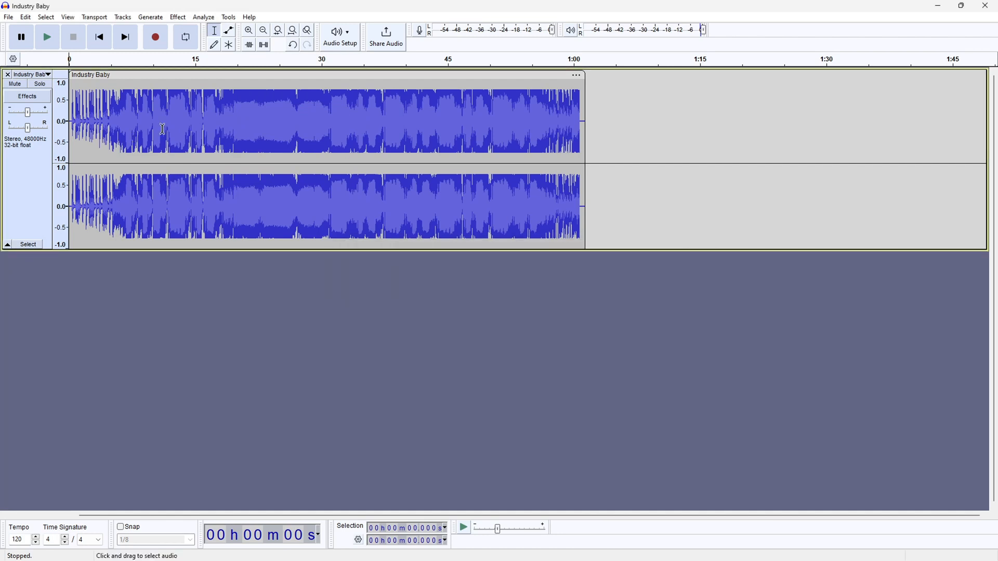
Select the whole clip and apply Bass and Treble with the bass at 24 dB and treble at 0 dB.
{"action": "double_click", "coordinate": [188, 118]}
{"action": "left_click", "coordinate": [178, 17]}
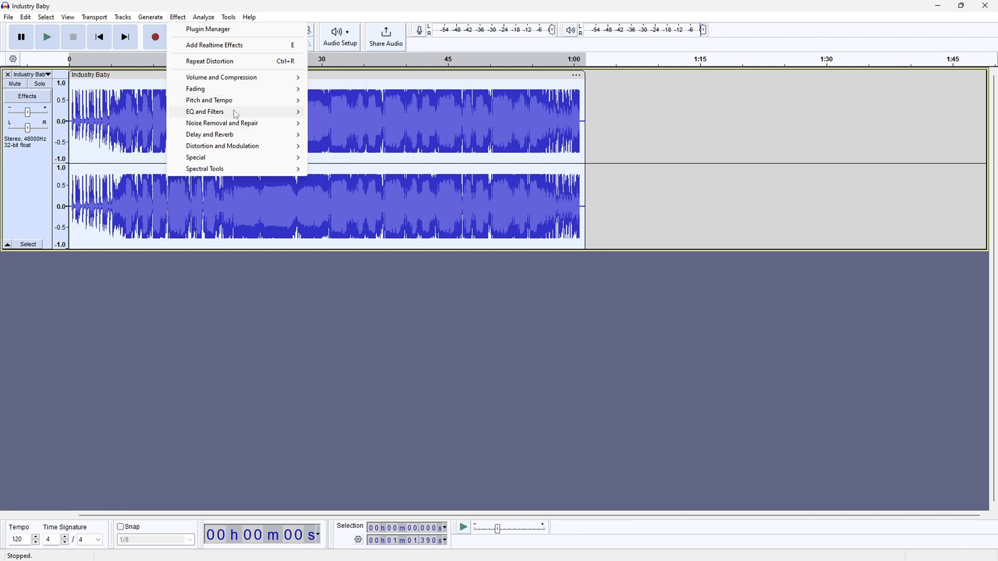
{"action": "mouse_move", "coordinate": [237, 112]}
{"action": "left_click", "coordinate": [349, 113]}
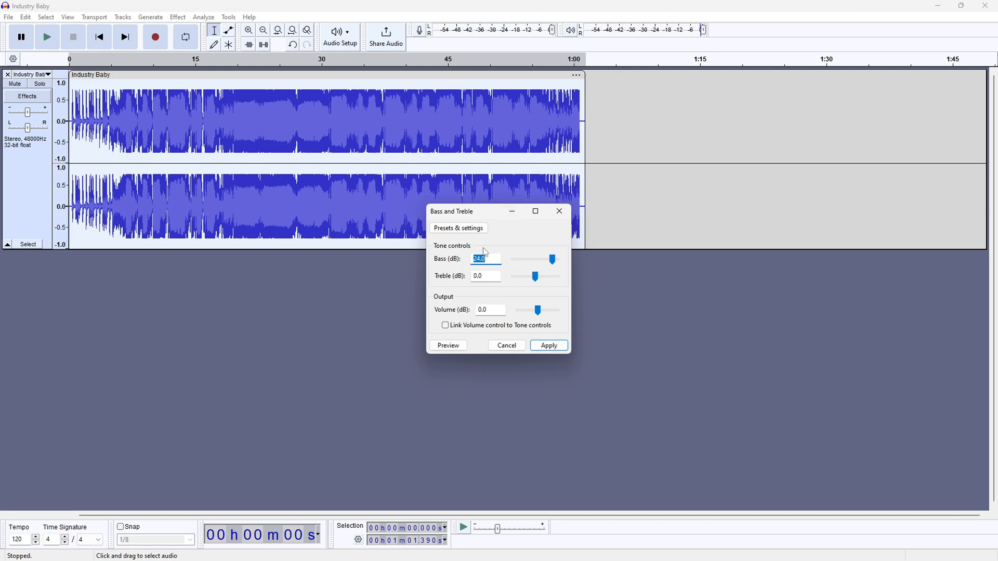
{"action": "left_click", "coordinate": [553, 347]}
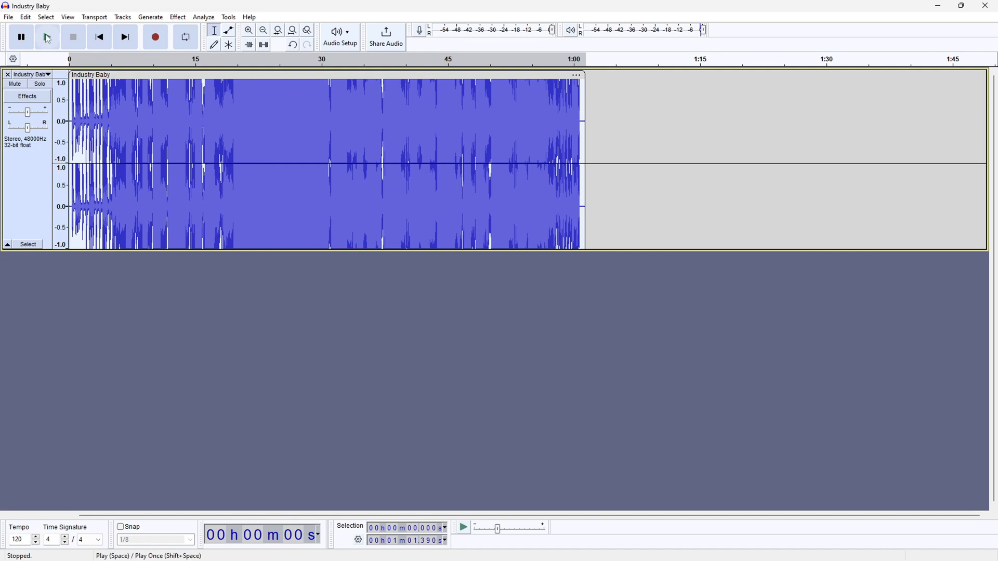
Play the bass-boosted clip from the beginning for about 11 seconds, pause, and return to the start.
{"action": "left_click", "coordinate": [49, 38]}
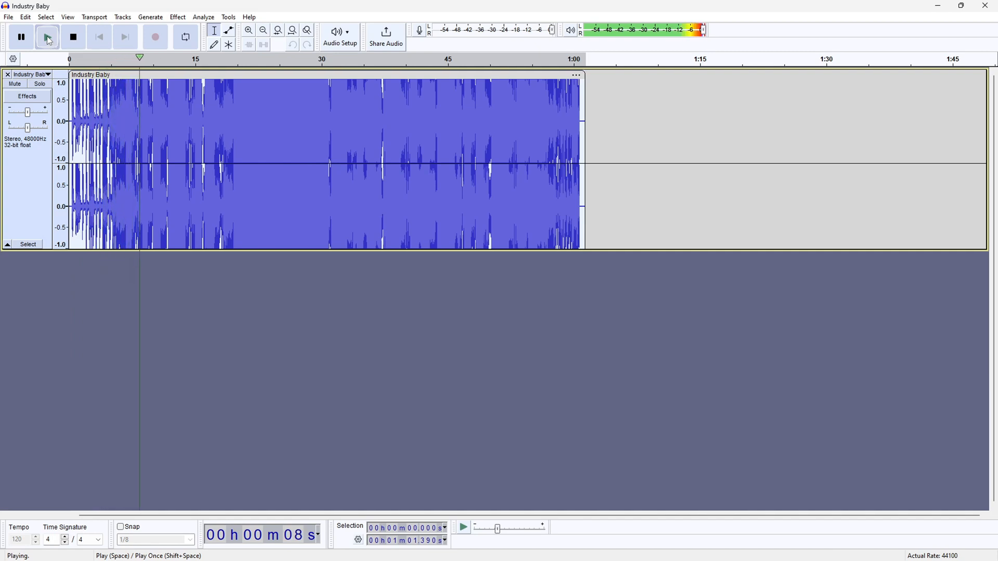
{"action": "left_click", "coordinate": [20, 38]}
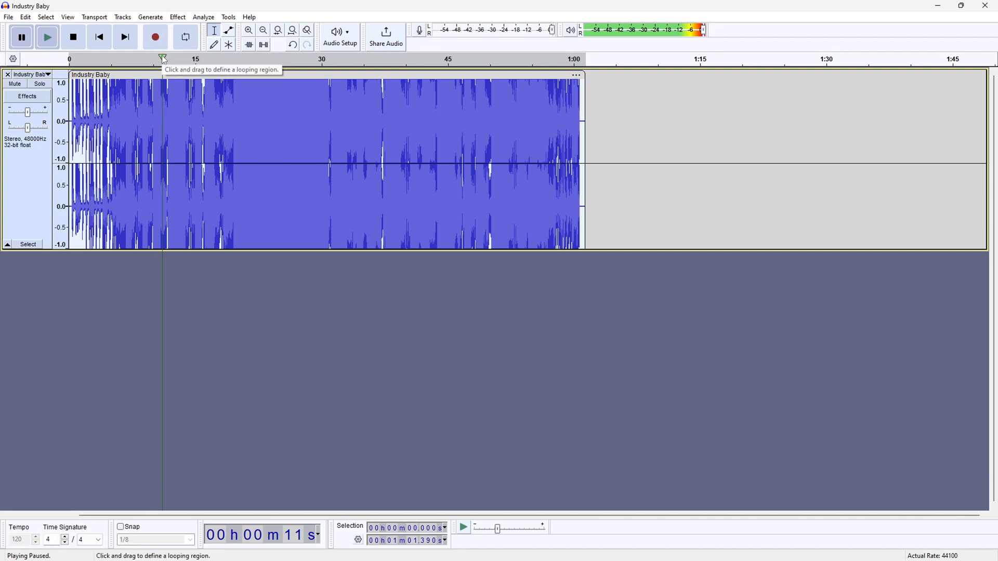
{"action": "left_click", "coordinate": [100, 38]}
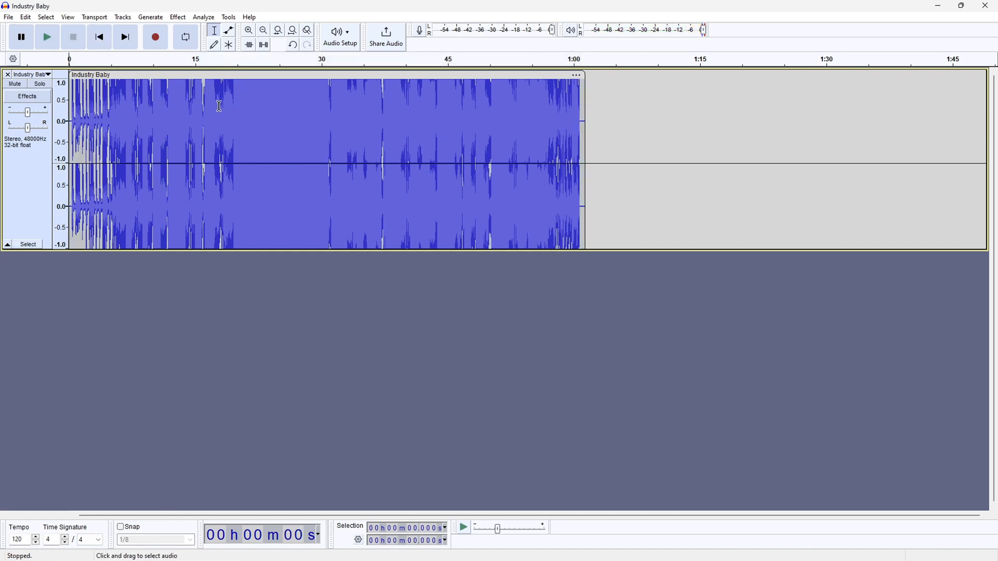
{"action": "left_click", "coordinate": [181, 19]}
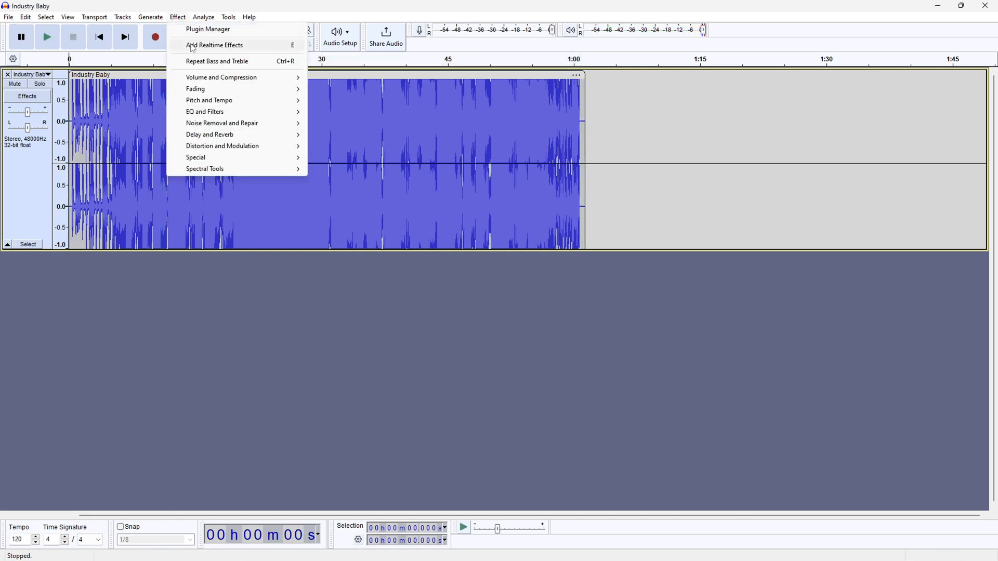
{"action": "mouse_move", "coordinate": [230, 102]}
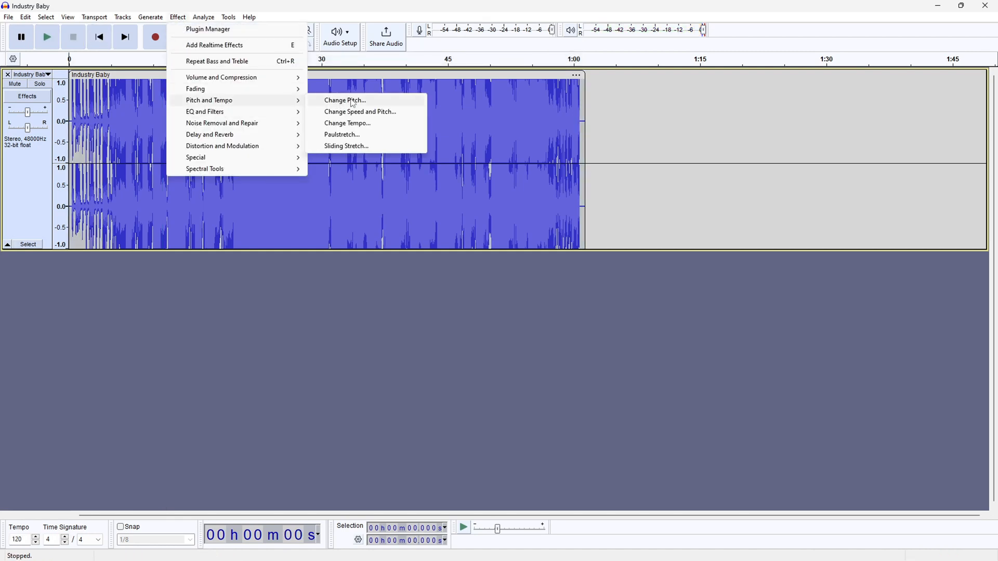
{"action": "left_click", "coordinate": [366, 124]}
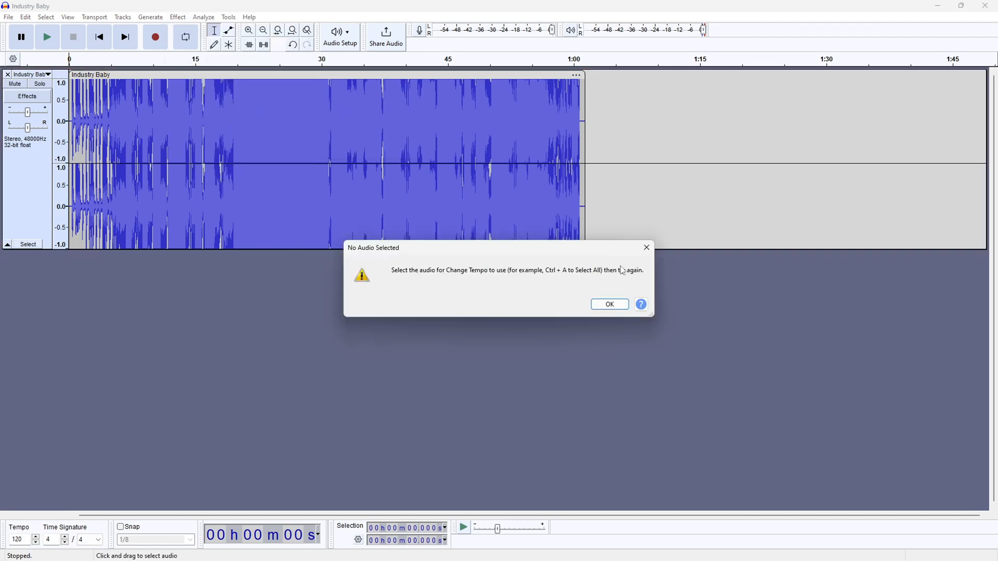
{"action": "left_click", "coordinate": [610, 305]}
Select the whole clip and speed it up with Change Tempo to a length of about 31 seconds.
{"action": "left_click", "coordinate": [248, 137]}
{"action": "key", "text": "ctrl+a"}
{"action": "left_click", "coordinate": [179, 19]}
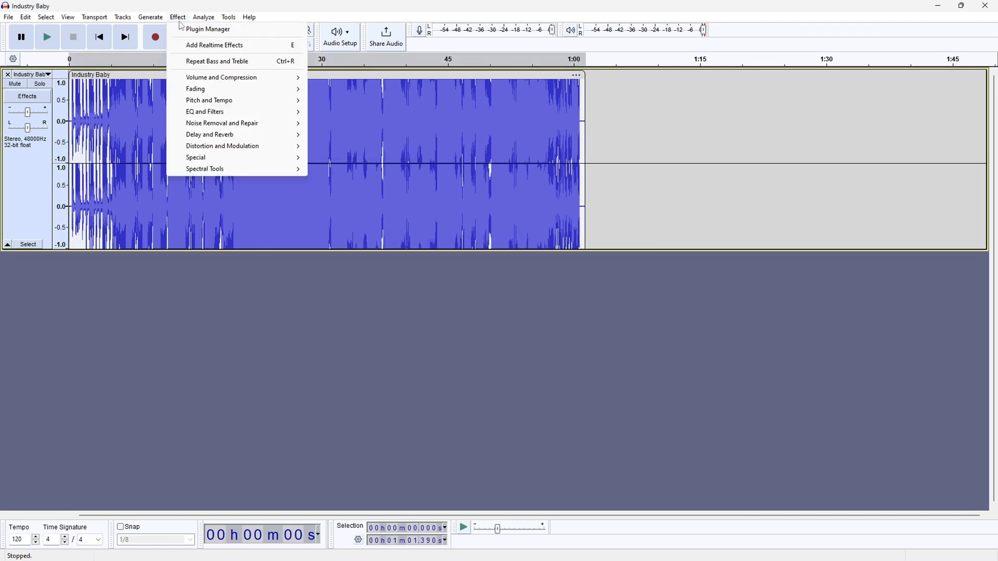
{"action": "mouse_move", "coordinate": [215, 104]}
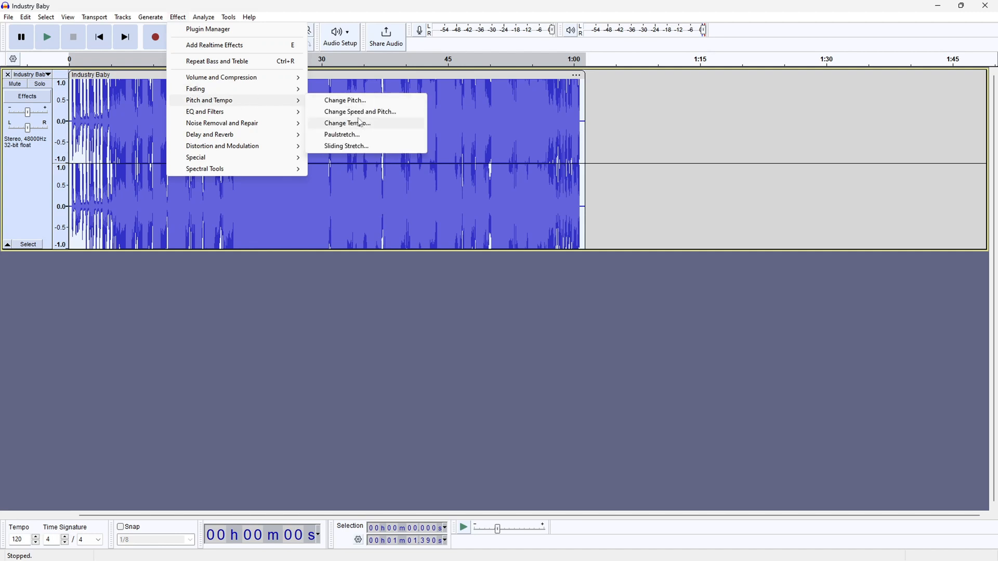
{"action": "left_click", "coordinate": [361, 123]}
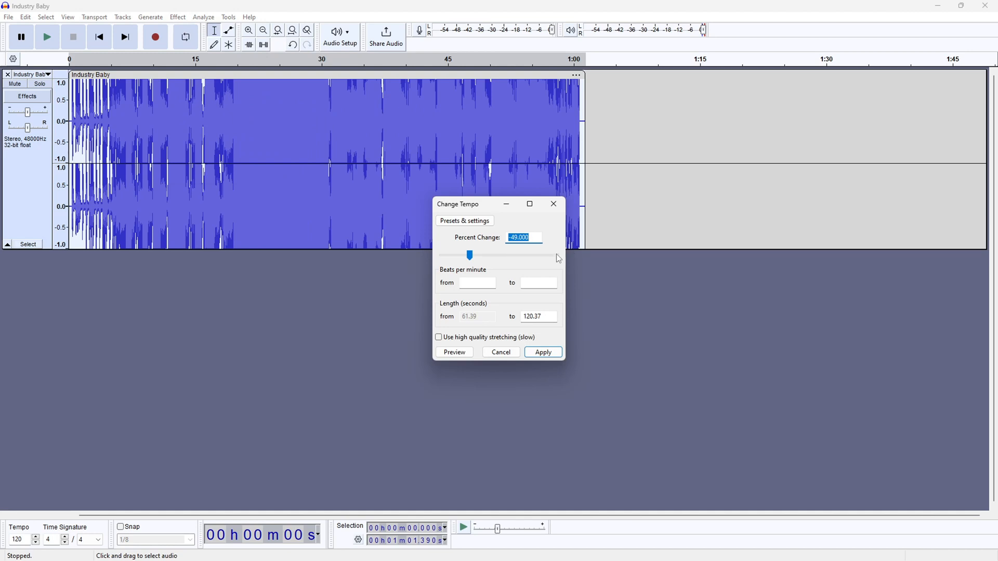
{"action": "left_click_drag", "start_coordinate": [470, 256], "coordinate": [554, 259]}
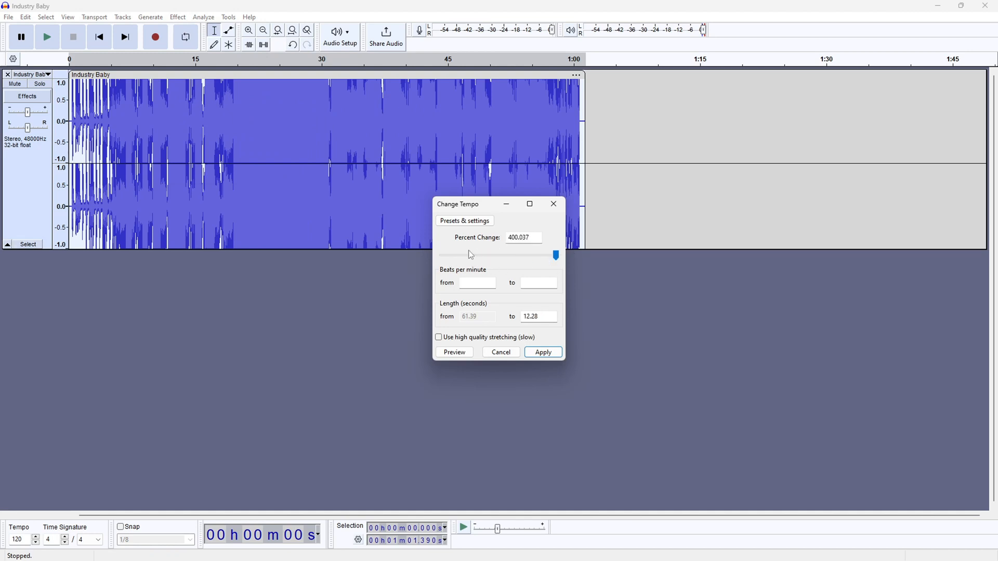
{"action": "left_click_drag", "start_coordinate": [484, 257], "coordinate": [517, 254]}
{"action": "left_click", "coordinate": [544, 354]}
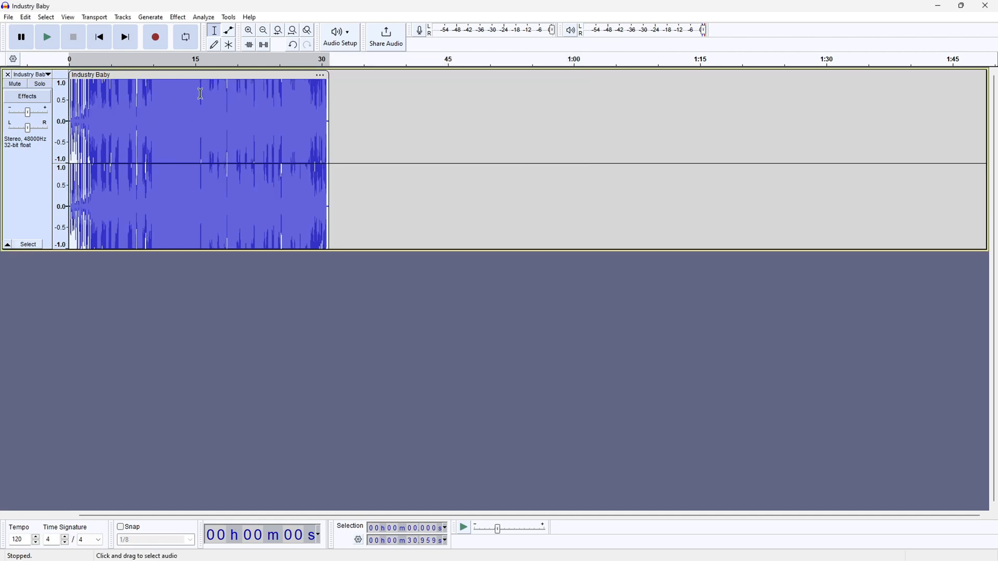
Play the sped-up clip from the beginning for about 7 seconds and pause.
{"action": "left_click", "coordinate": [96, 44]}
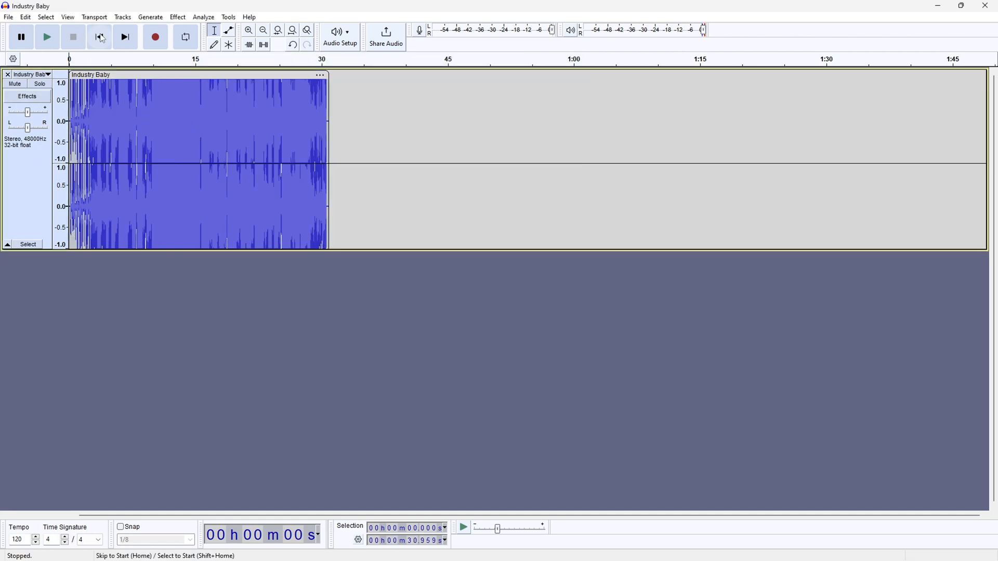
{"action": "left_click", "coordinate": [46, 41]}
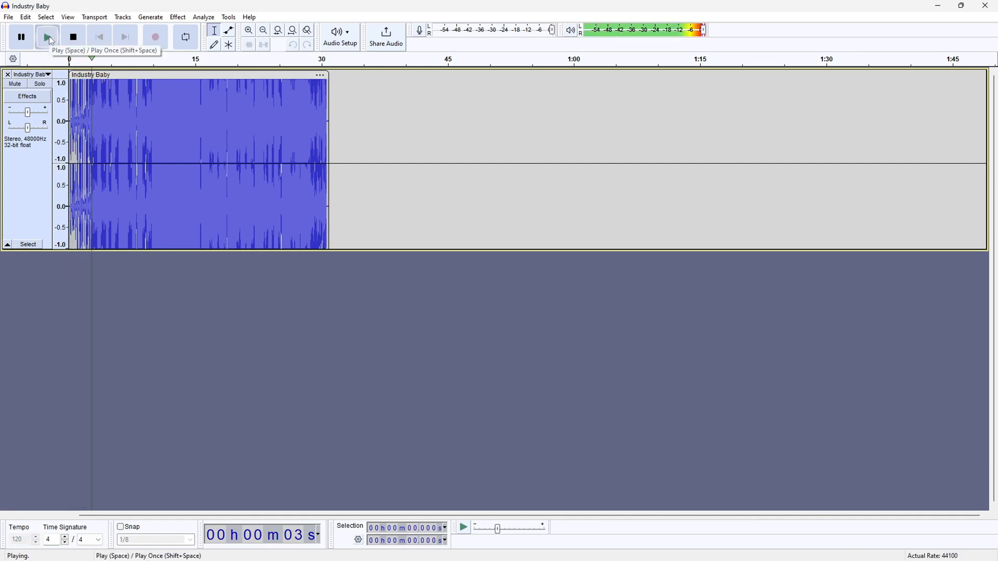
{"action": "left_click", "coordinate": [21, 37]}
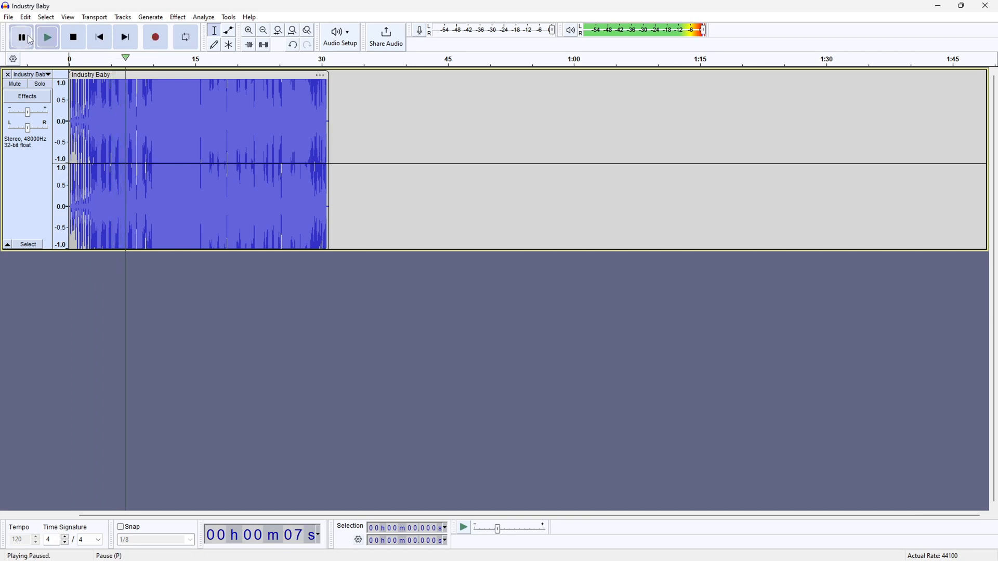
{"action": "left_click", "coordinate": [178, 17]}
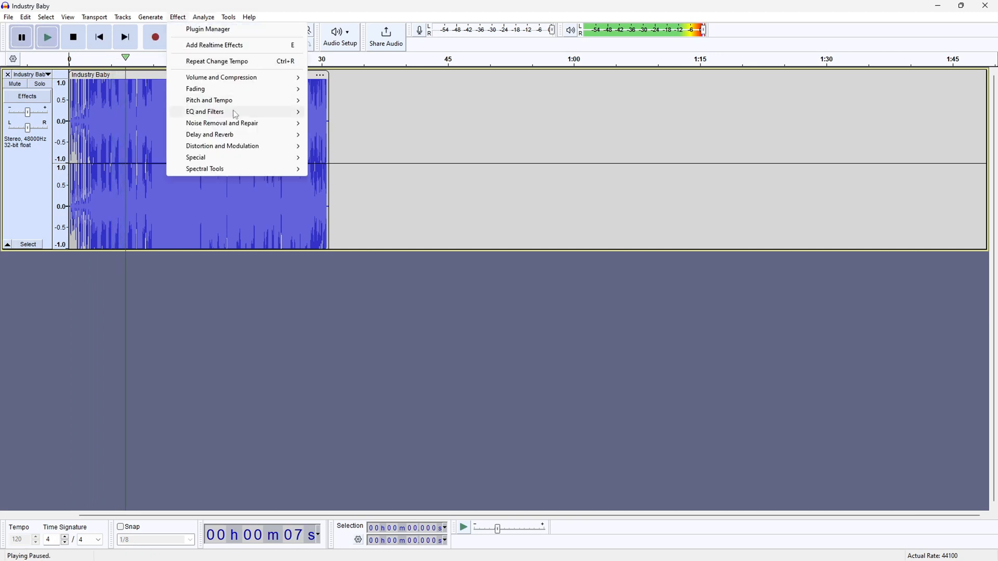
{"action": "mouse_move", "coordinate": [242, 115]}
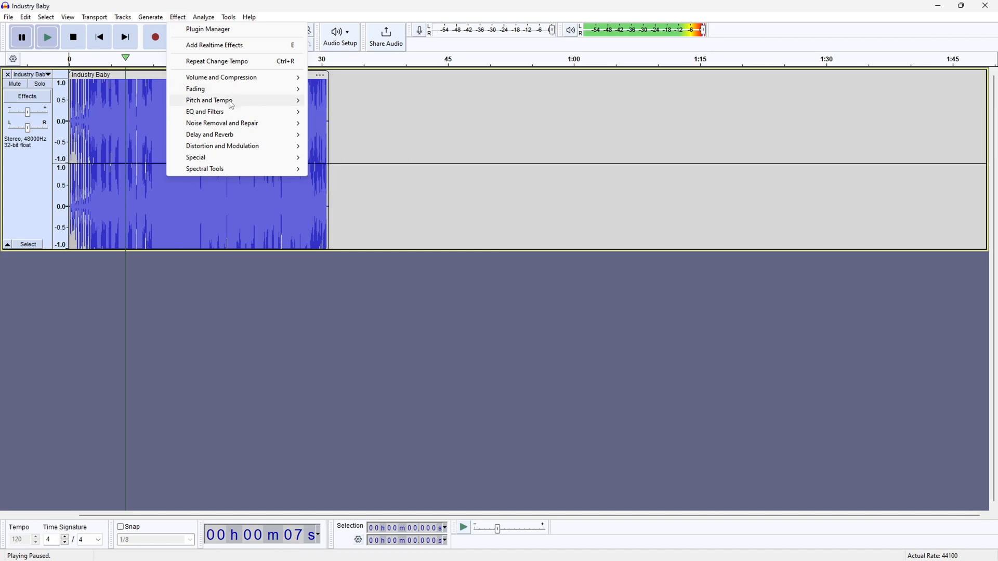
{"action": "left_click", "coordinate": [354, 126]}
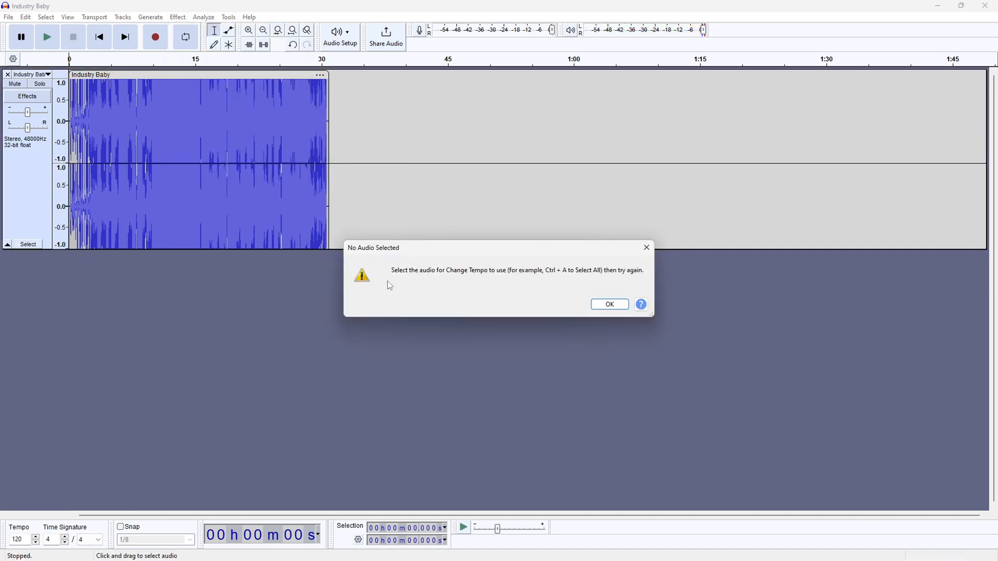
{"action": "left_click", "coordinate": [606, 303]}
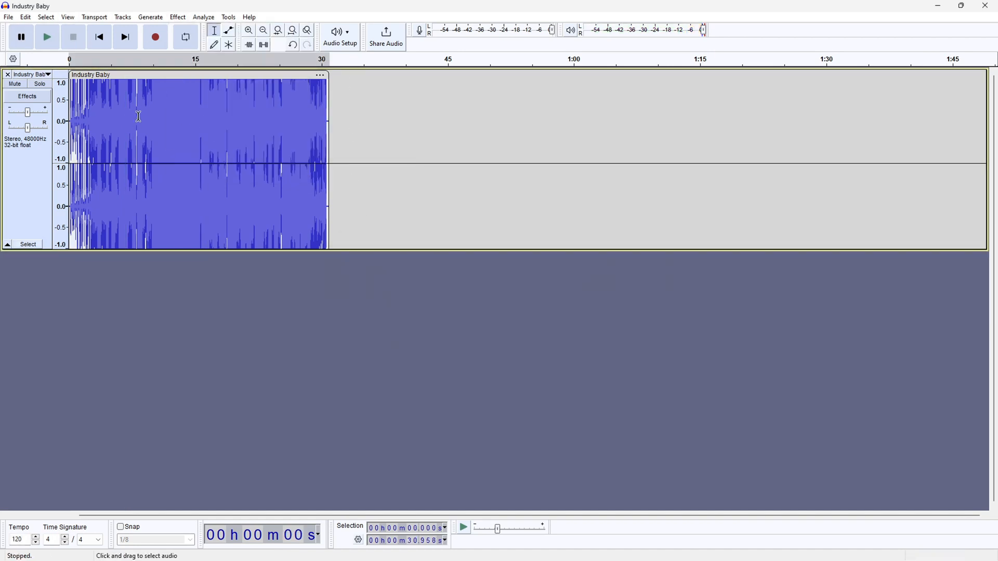
Slow down the whole selected clip with Change Tempo at a percent change of -58.
{"action": "left_click", "coordinate": [177, 17]}
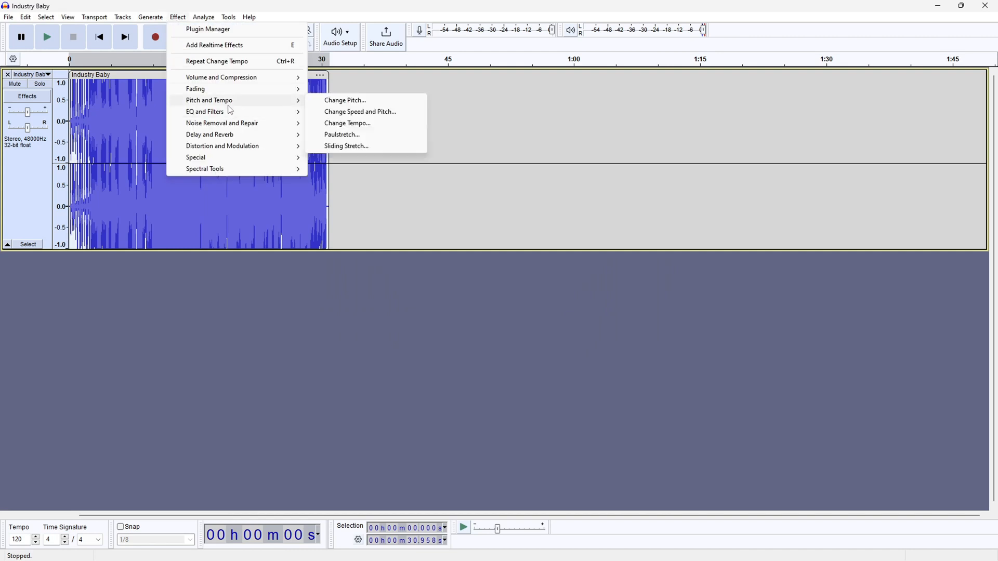
{"action": "mouse_move", "coordinate": [249, 102]}
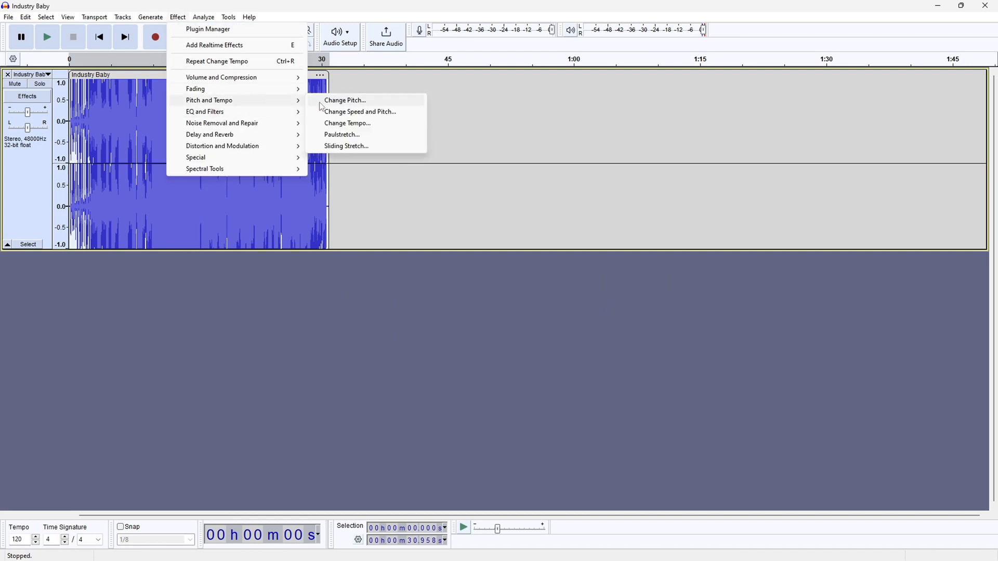
{"action": "left_click", "coordinate": [362, 125]}
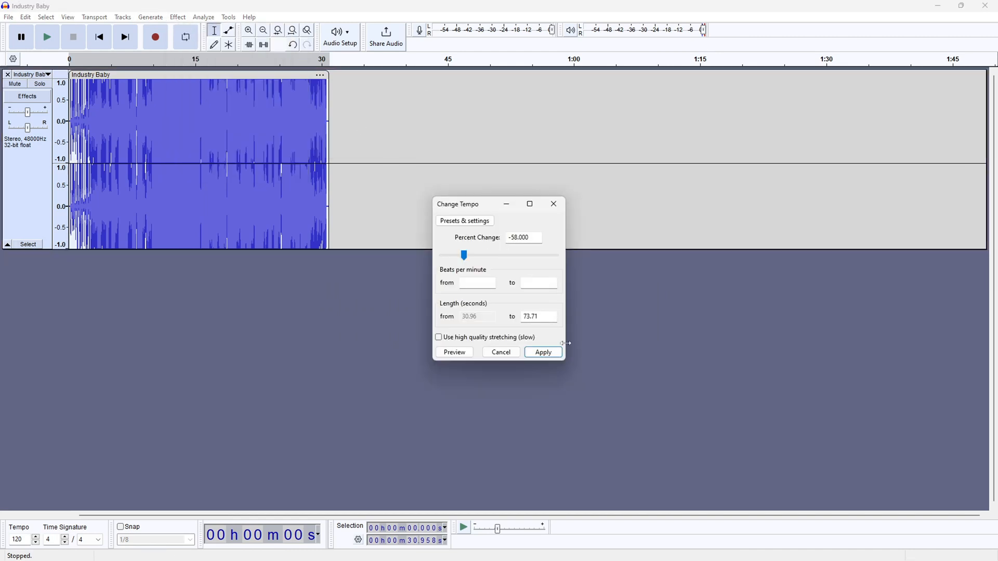
{"action": "left_click", "coordinate": [554, 354]}
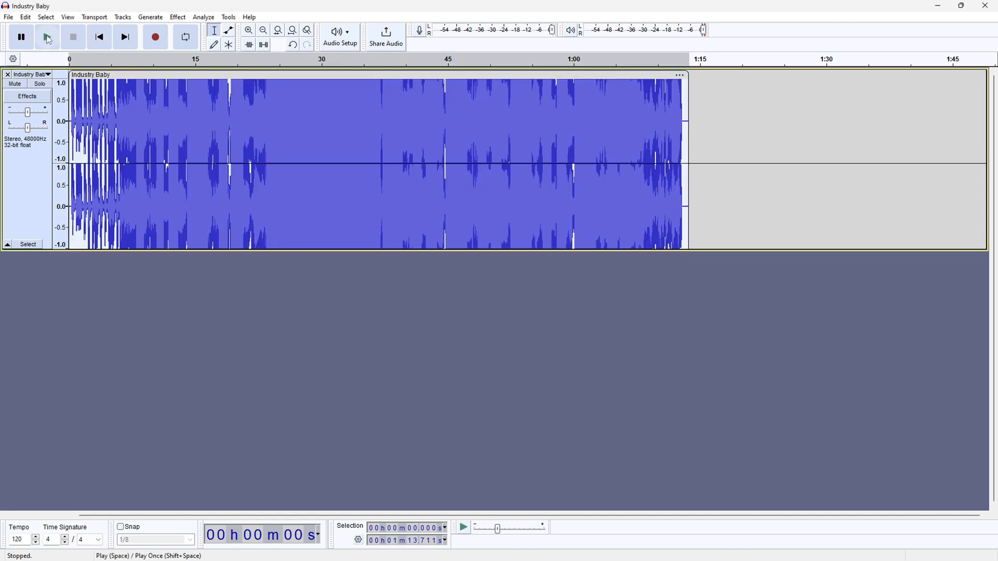